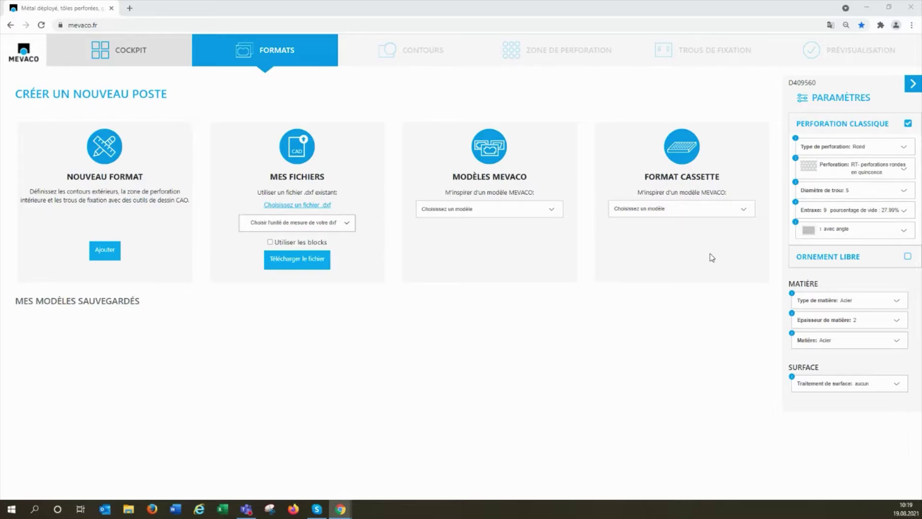
# Step: Start a new format from the Cassette simple model and set its height to 50 mm
pyautogui.click(682, 215)
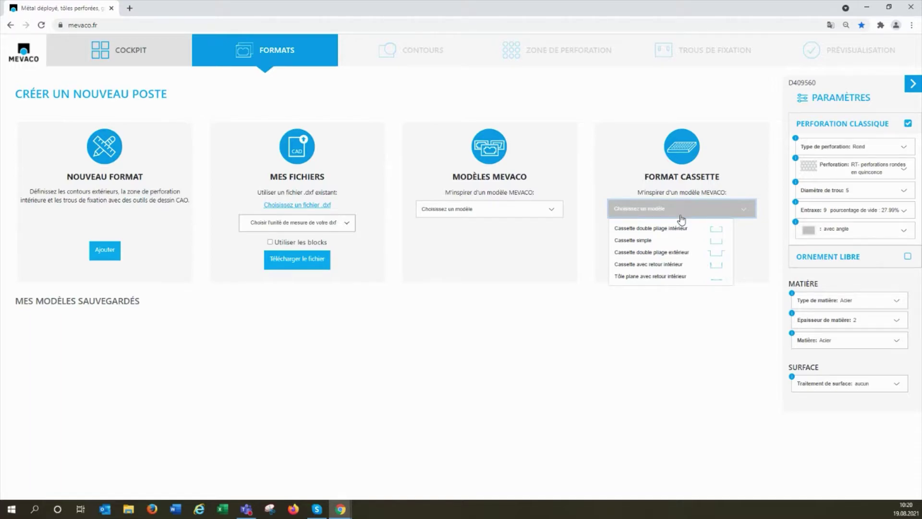
pyautogui.click(656, 241)
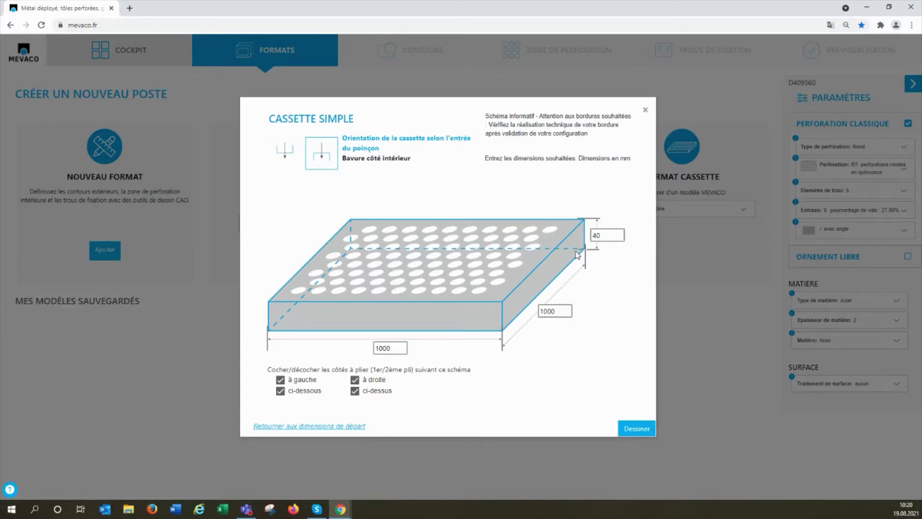
pyautogui.doubleClick(614, 235)
pyautogui.write('50')
pyautogui.click(620, 291)
# Step: Set the simple cassette's depth to 1405 mm and its width to 2980 mm
pyautogui.doubleClick(558, 311)
pyautogui.write('1405')
pyautogui.doubleClick(375, 348)
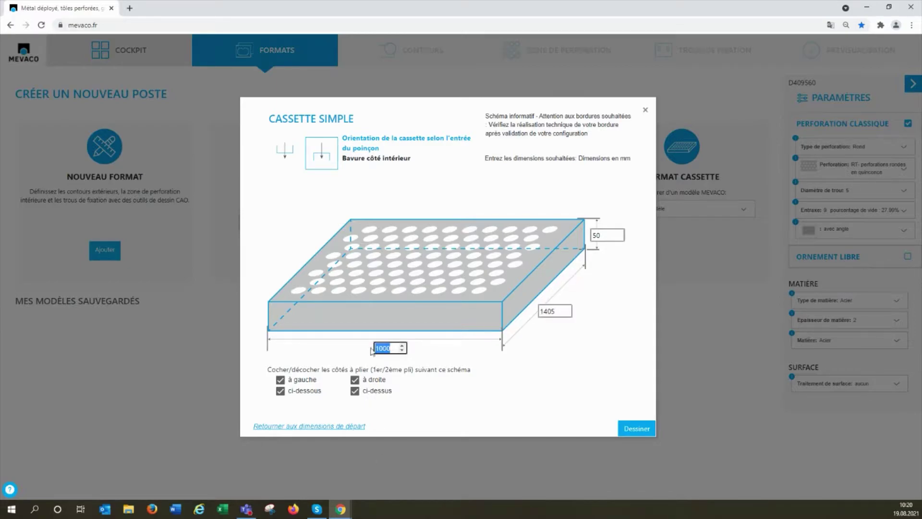
pyautogui.write('2980')
# Step: Set both the depth and the width of the simple cassette to 1000 mm
pyautogui.doubleClick(558, 312)
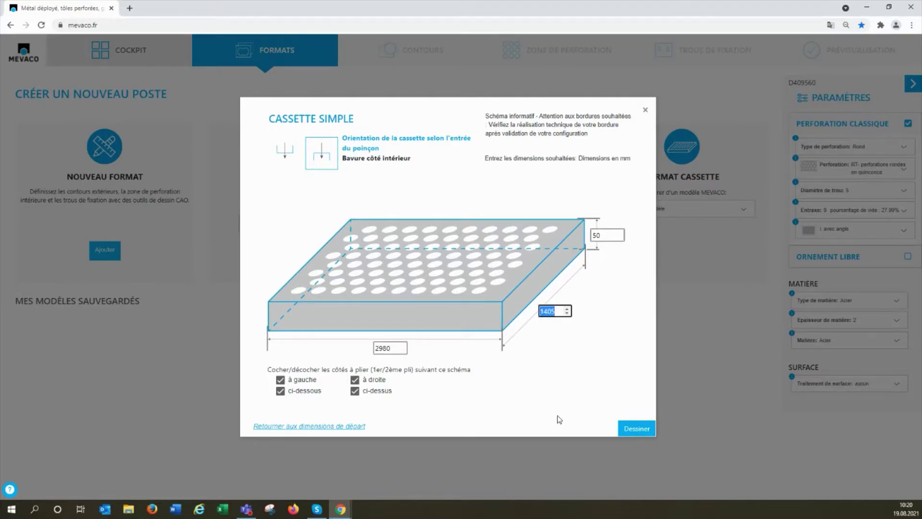
pyautogui.write('10')
pyautogui.moveTo(392, 348); pyautogui.dragTo(349, 360)
pyautogui.write('1')
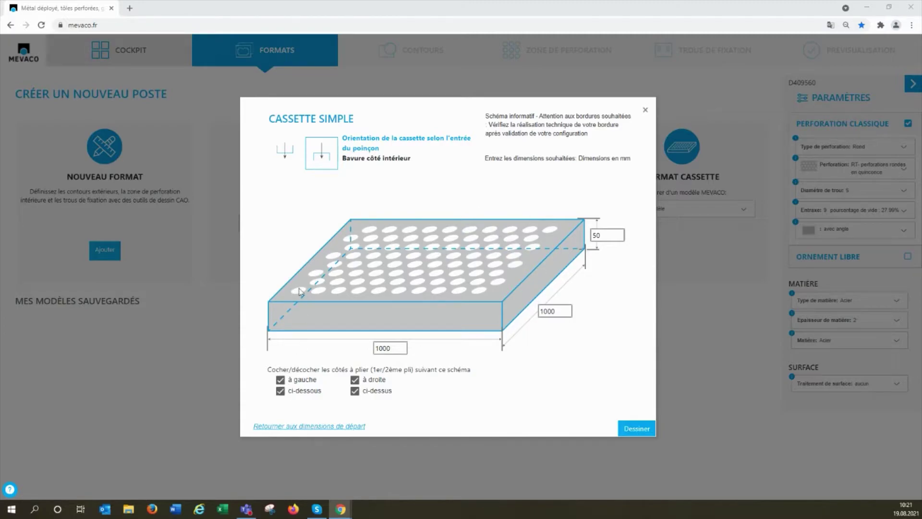
# Step: Remove the ci-dessous fold from the simple cassette and draw it
pyautogui.click(284, 392)
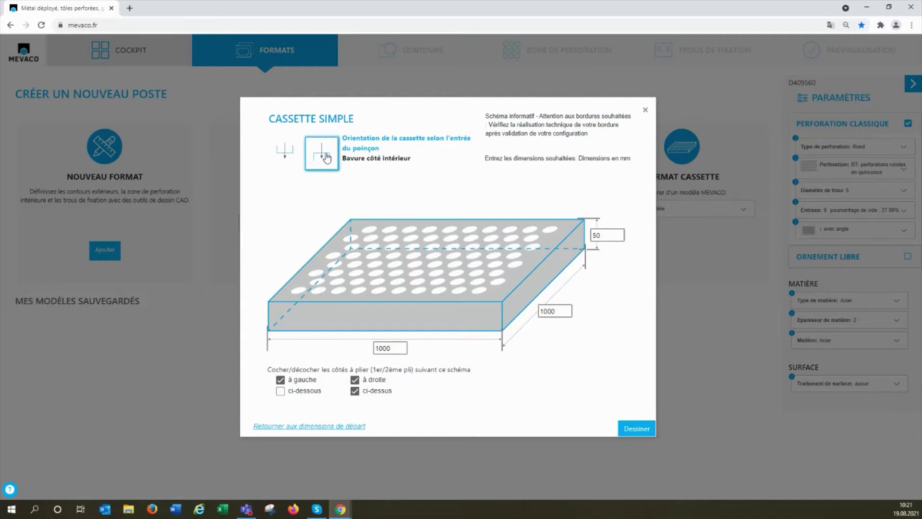
pyautogui.click(637, 428)
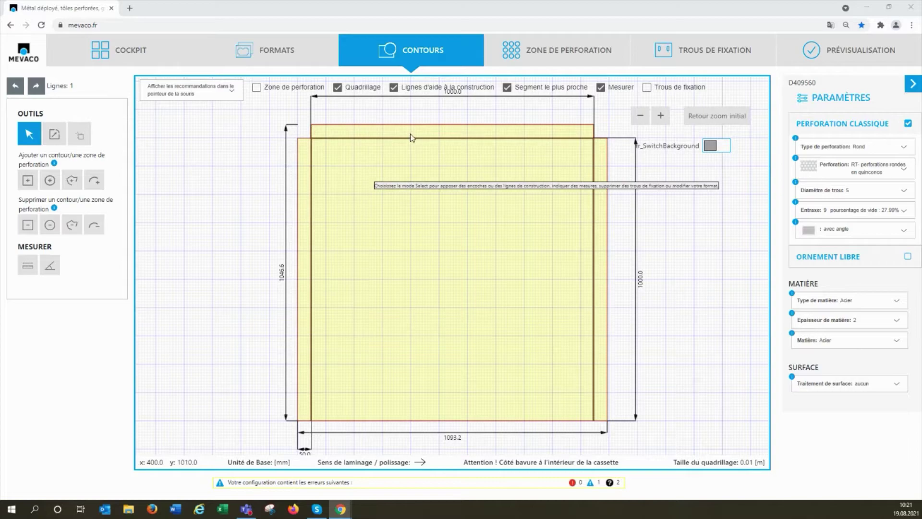
# Step: Cut a rectangular notch about 200 mm wide and 227 mm deep out of the plate's upper edge
pyautogui.click(27, 230)
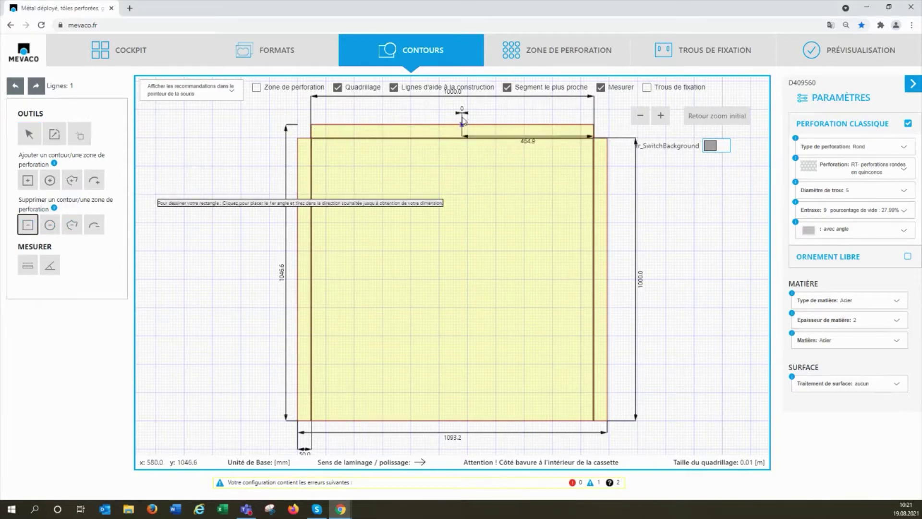
pyautogui.click(419, 125)
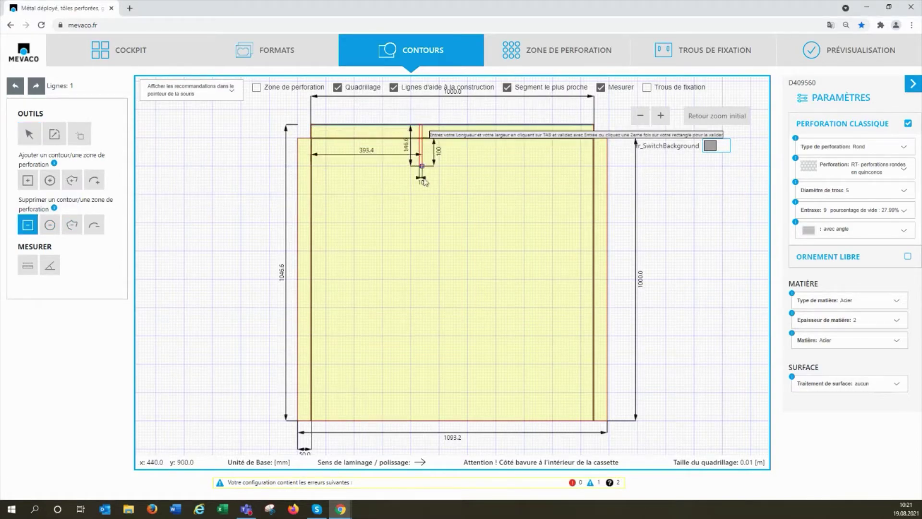
pyautogui.click(476, 189)
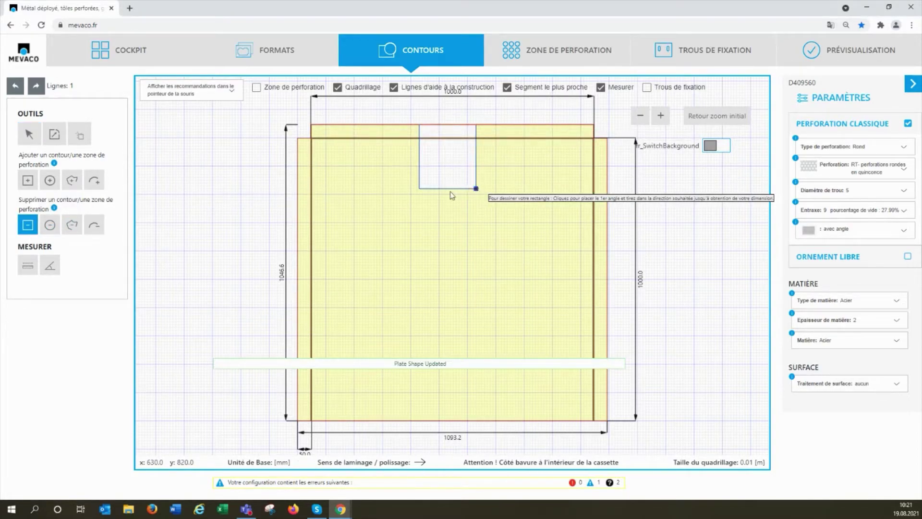
# Step: Perforate the main face, the left flange and the upper flange section right of the notch, using automatic adjustment
pyautogui.click(551, 58)
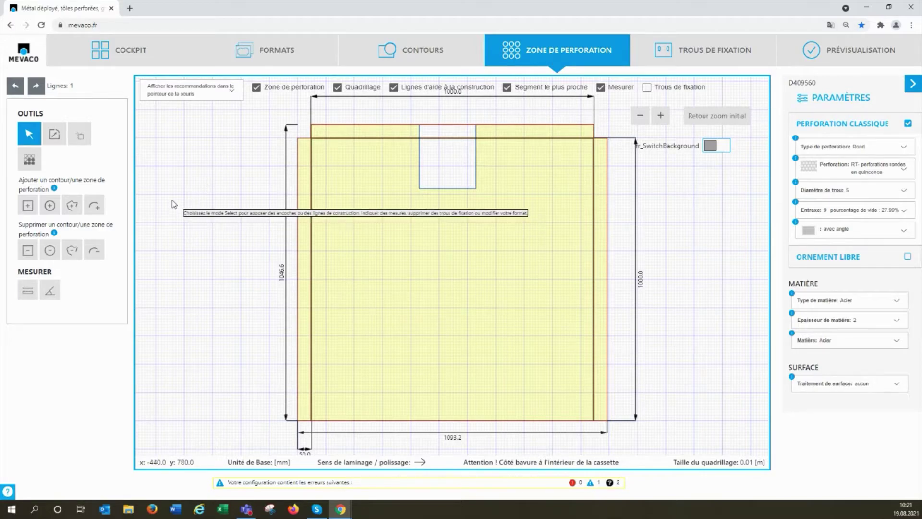
pyautogui.click(28, 160)
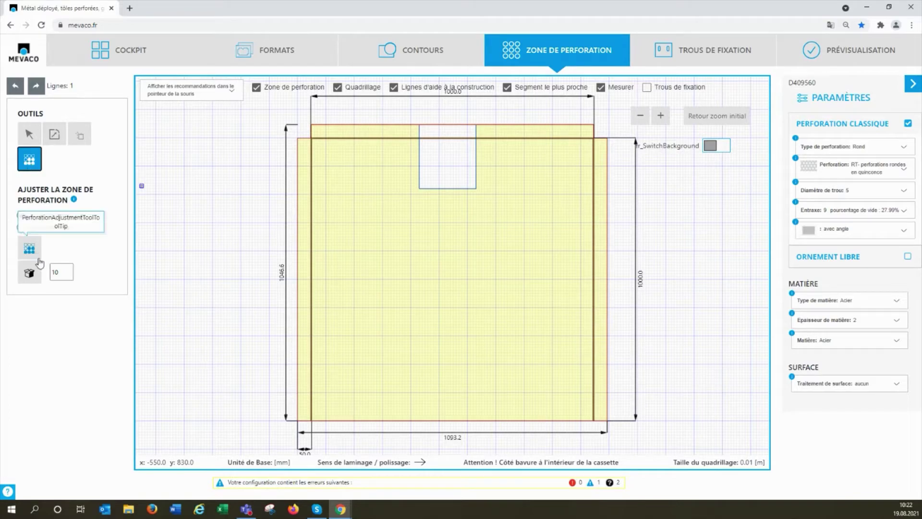
pyautogui.click(29, 273)
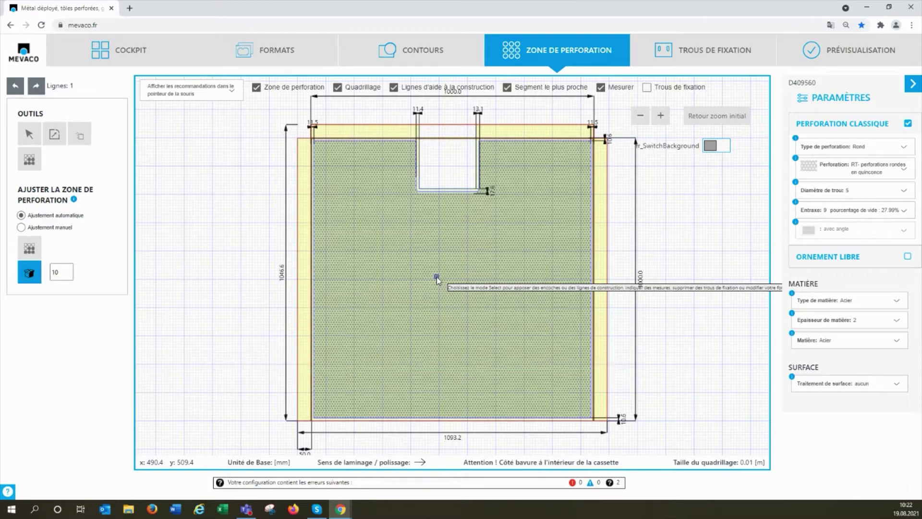
pyautogui.click(304, 281)
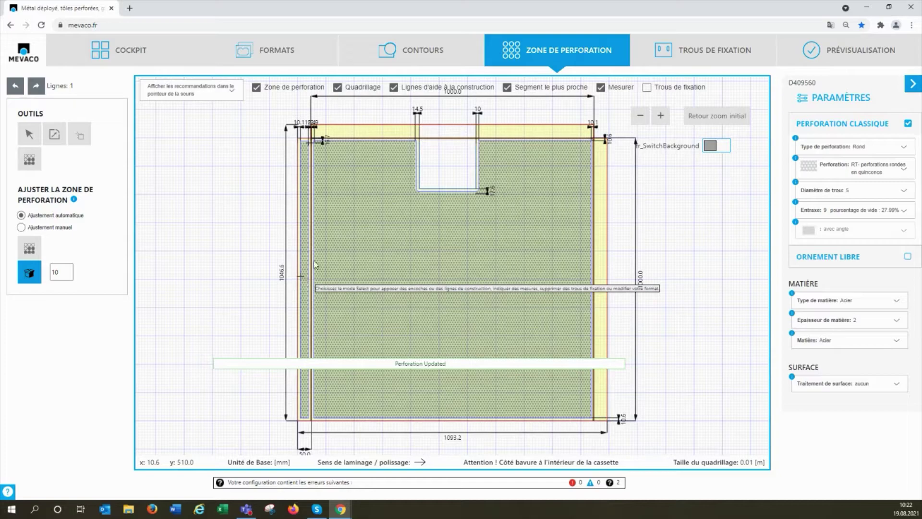
pyautogui.click(524, 137)
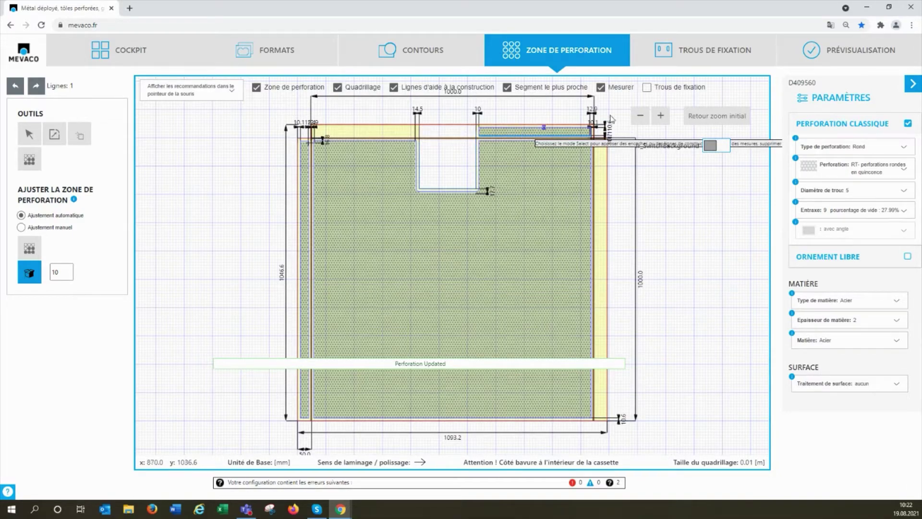
# Step: View the fixing-hole stage, then preview the cassette in 3D and examine its perforated face and folded flanges
pyautogui.click(679, 57)
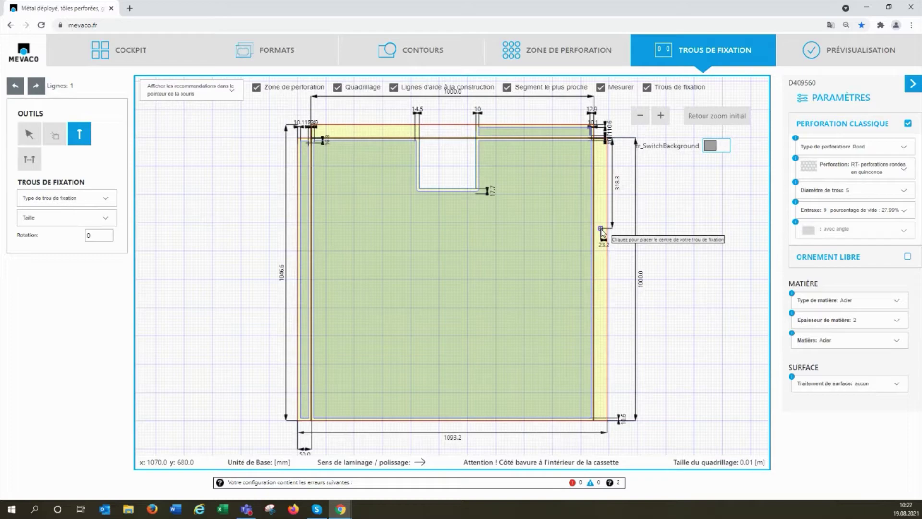
pyautogui.click(840, 60)
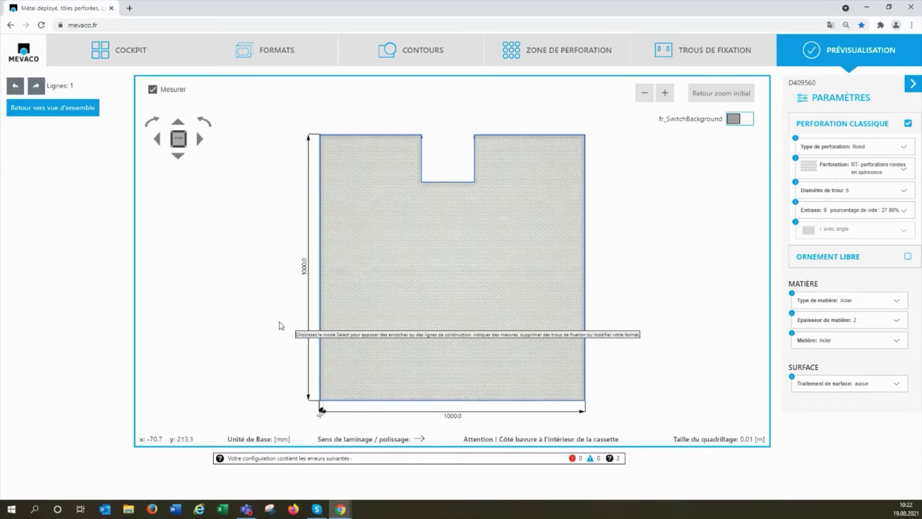
pyautogui.click(178, 157)
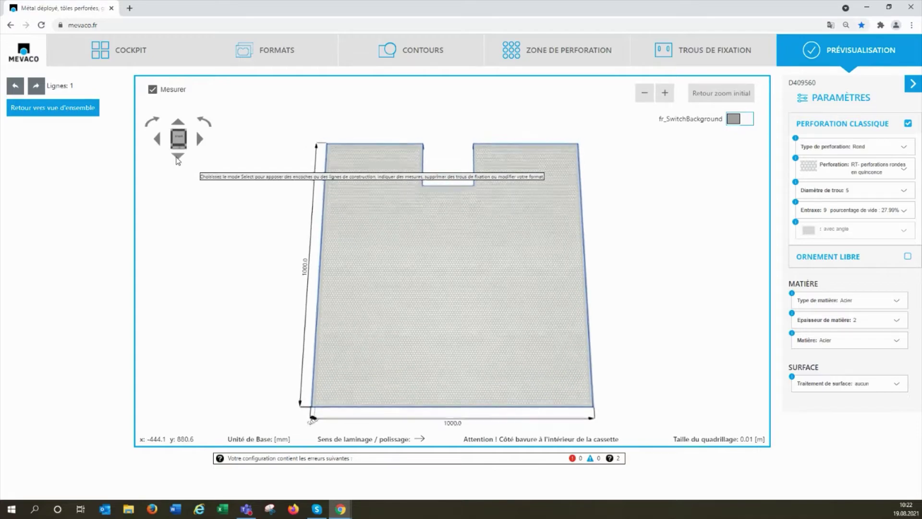
pyautogui.click(177, 158)
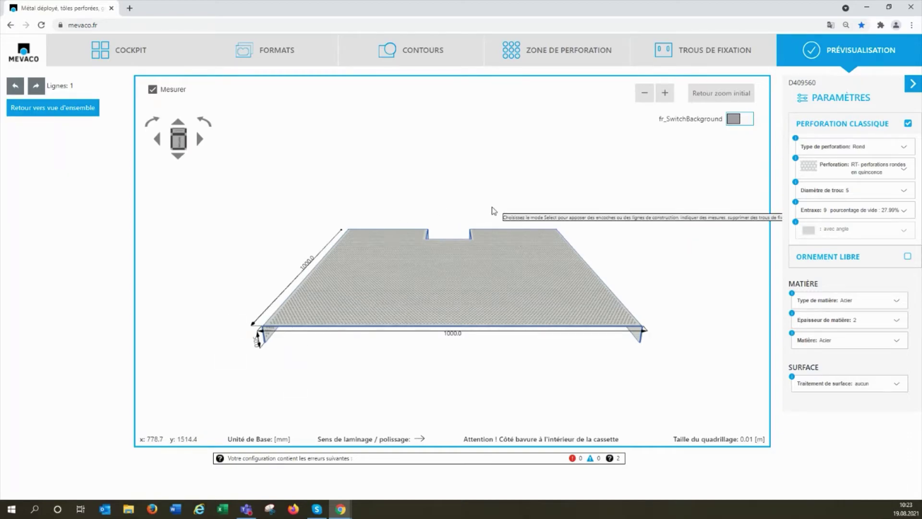
pyautogui.scroll(3, 259, 360)
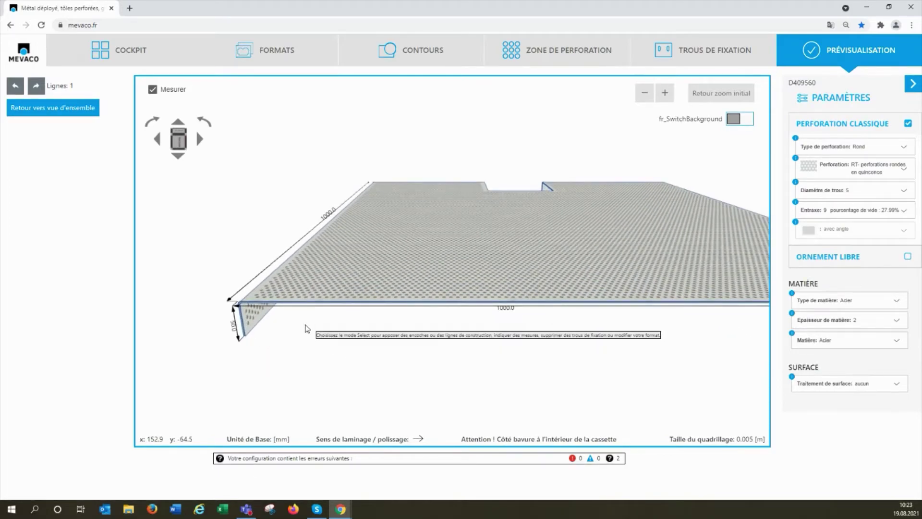
pyautogui.moveTo(385, 260); pyautogui.dragTo(411, 281)
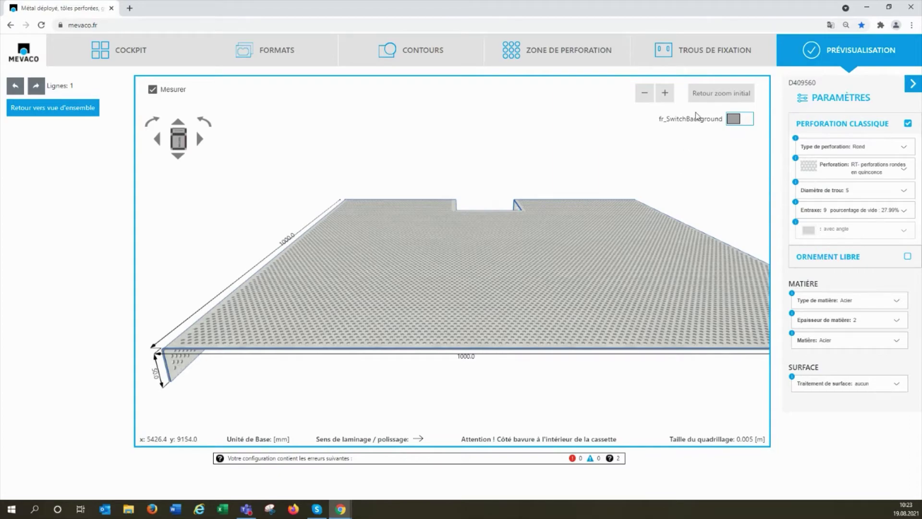
pyautogui.click(702, 95)
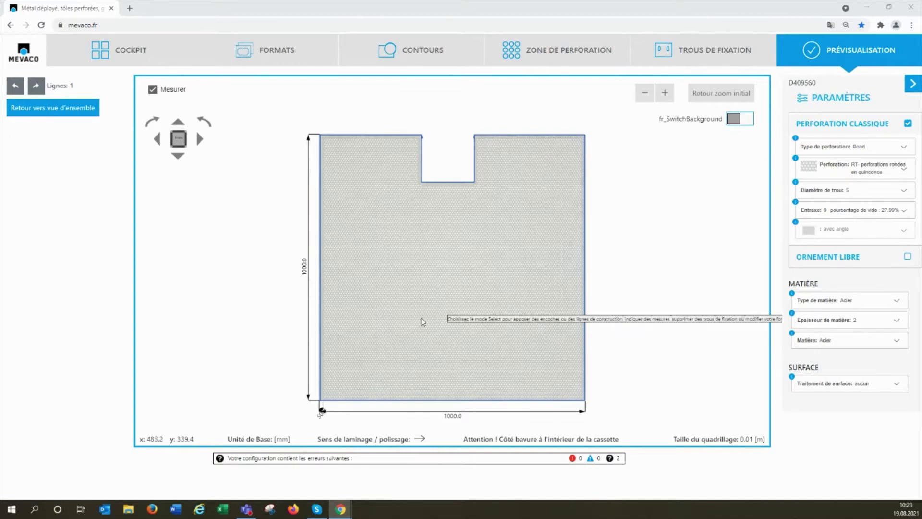
# Step: Create a Cassette double pliage intérieur with both folds removed from the ci-dessous and ci-dessus sides, and draw it
pyautogui.click(263, 54)
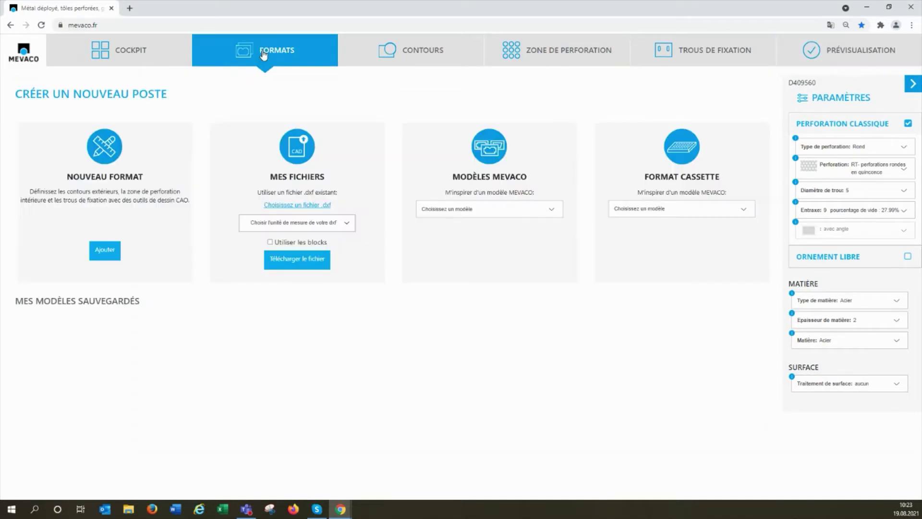
pyautogui.click(642, 211)
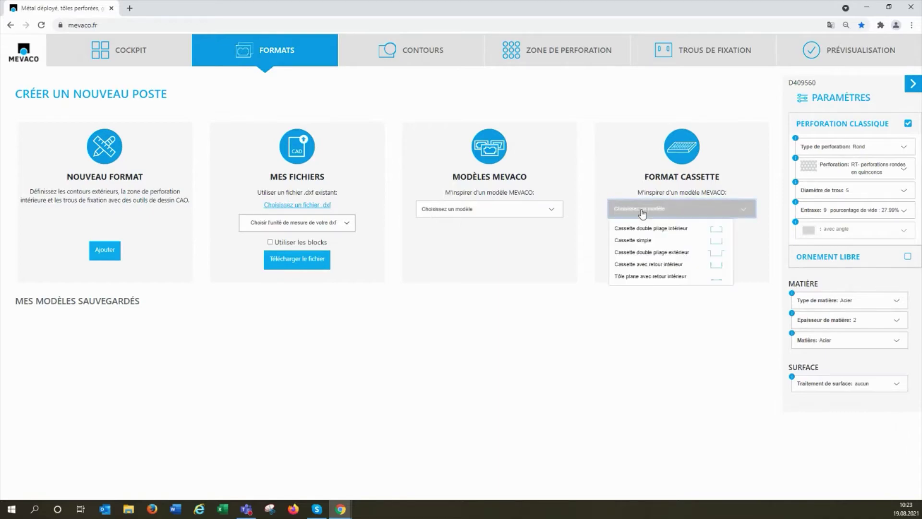
pyautogui.click(636, 229)
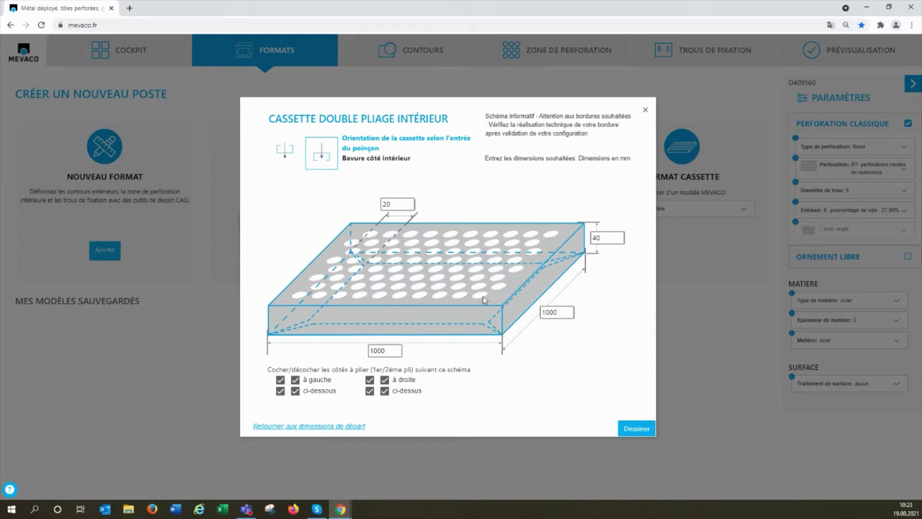
pyautogui.click(280, 391)
pyautogui.click(295, 391)
pyautogui.click(369, 390)
pyautogui.click(384, 390)
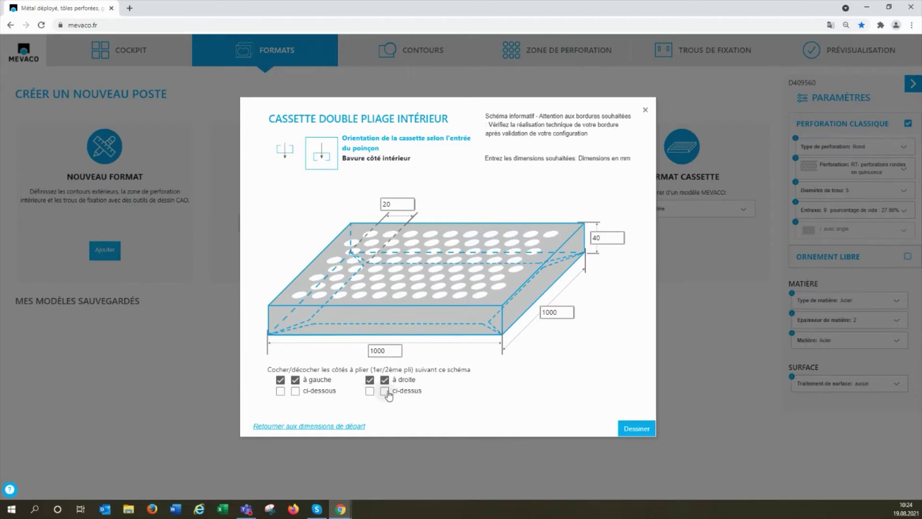
pyautogui.click(637, 429)
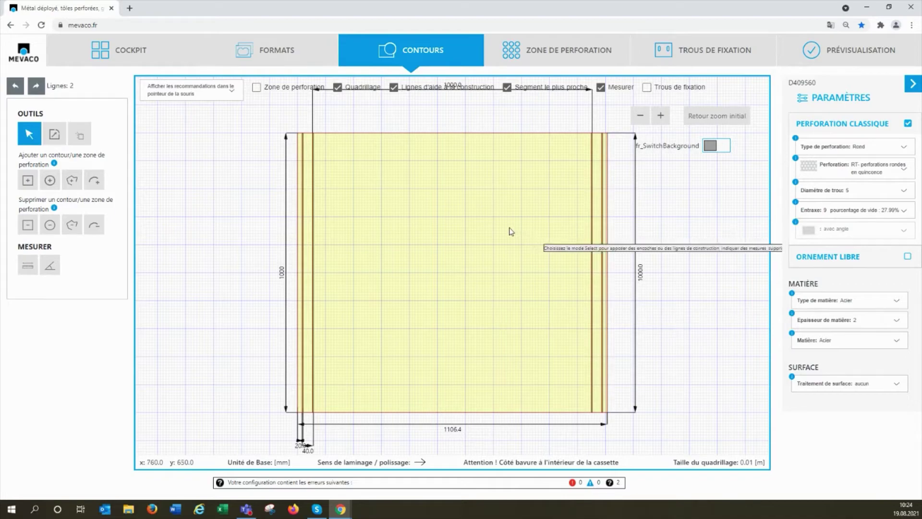
# Step: Preview the double-folded cassette in 3D and examine the inward fold at its front left corner
pyautogui.click(827, 54)
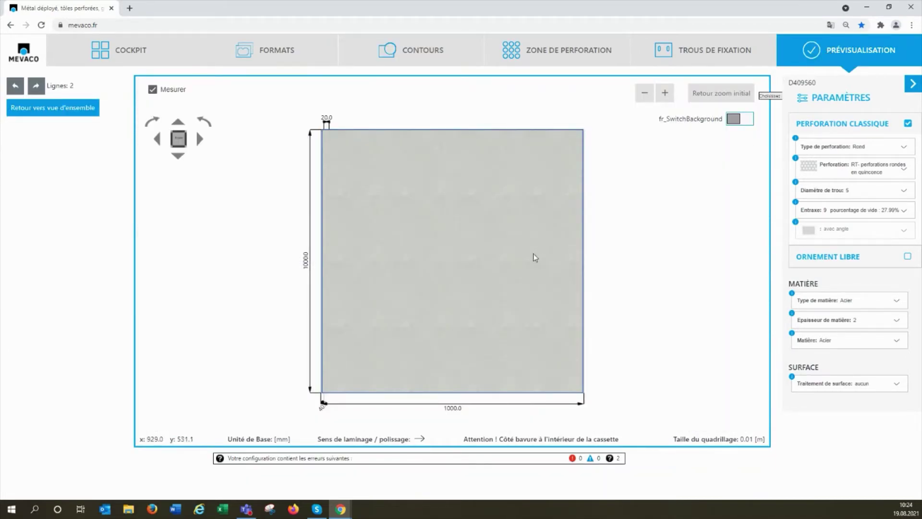
pyautogui.click(179, 157)
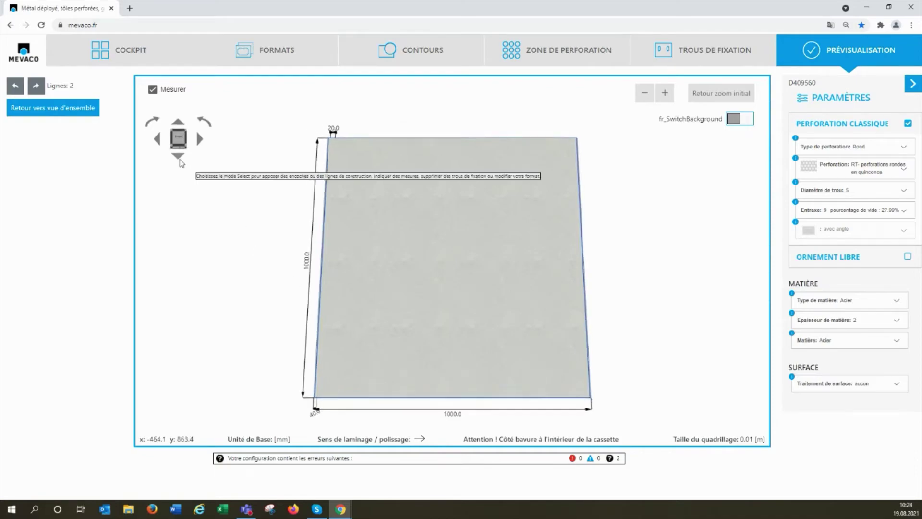
pyautogui.click(178, 158)
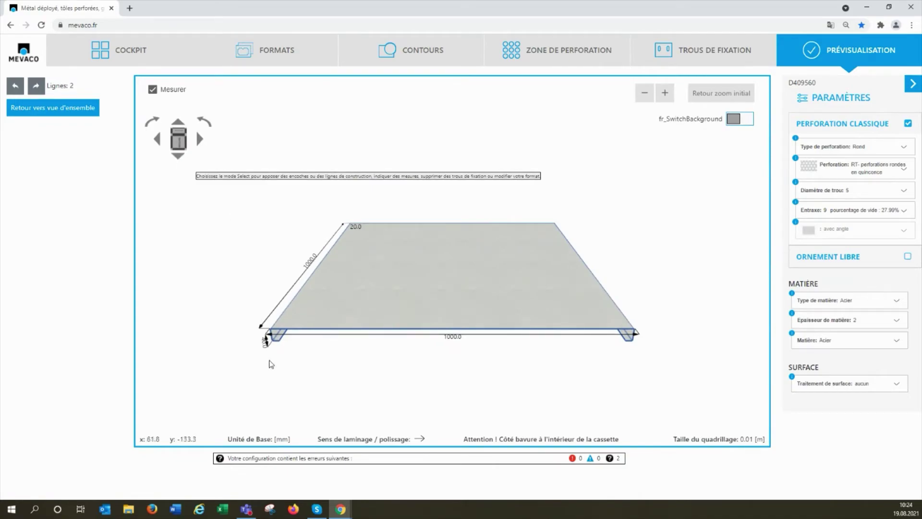
pyautogui.scroll(2, 273, 353)
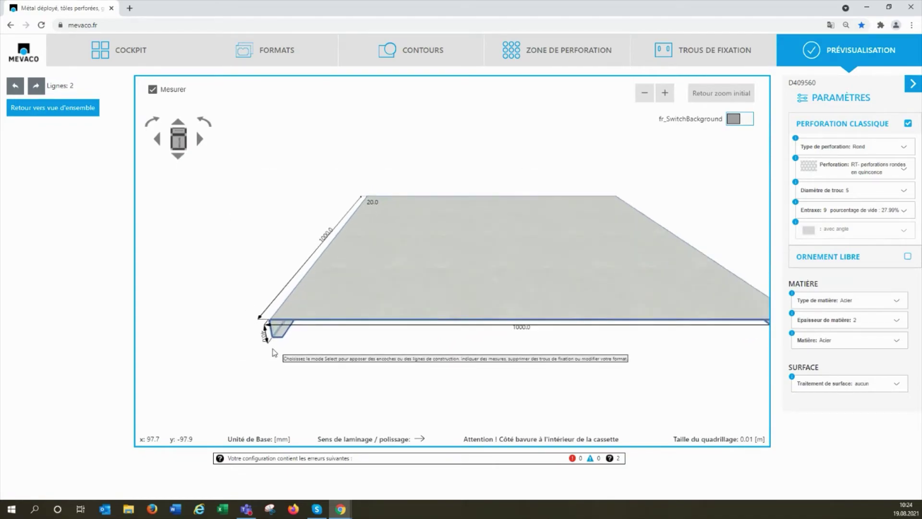
pyautogui.scroll(3, 274, 353)
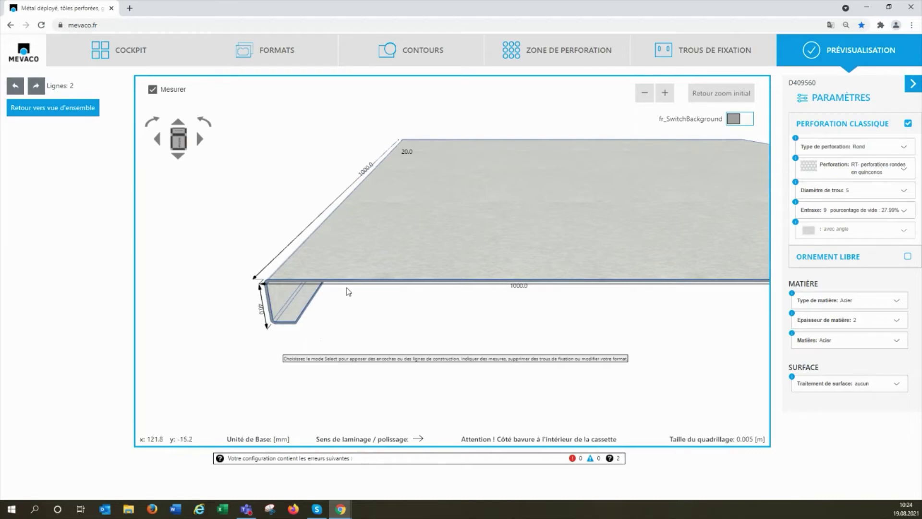
# Step: Create a Cassette double pliage extérieur with the default dimensions and all sides folded, and draw it
pyautogui.click(258, 59)
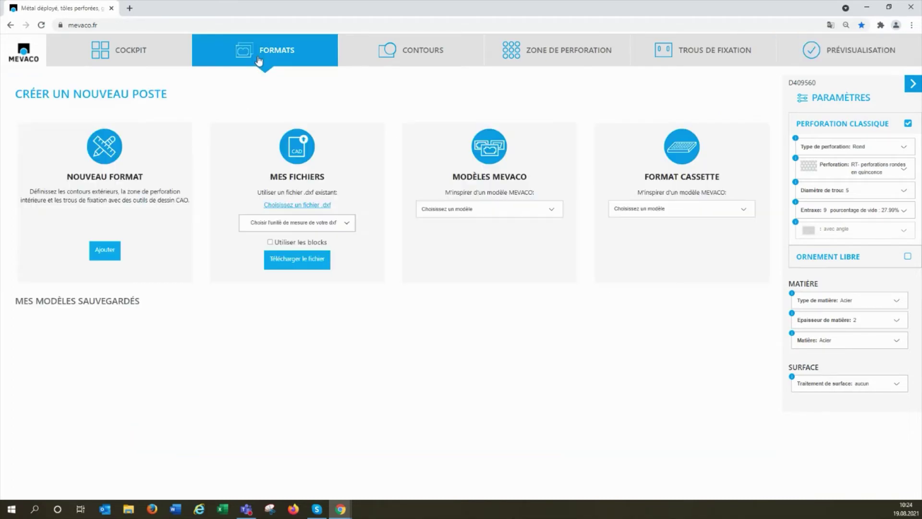
pyautogui.click(634, 212)
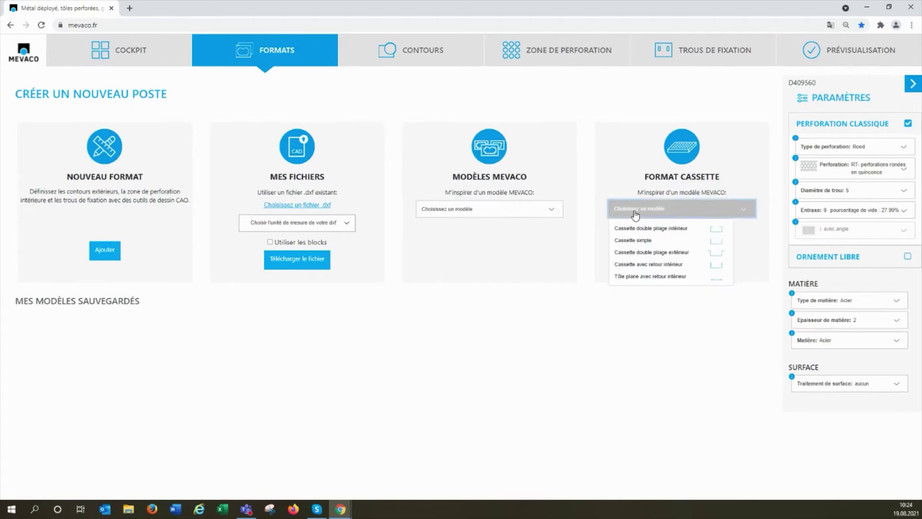
pyautogui.click(631, 253)
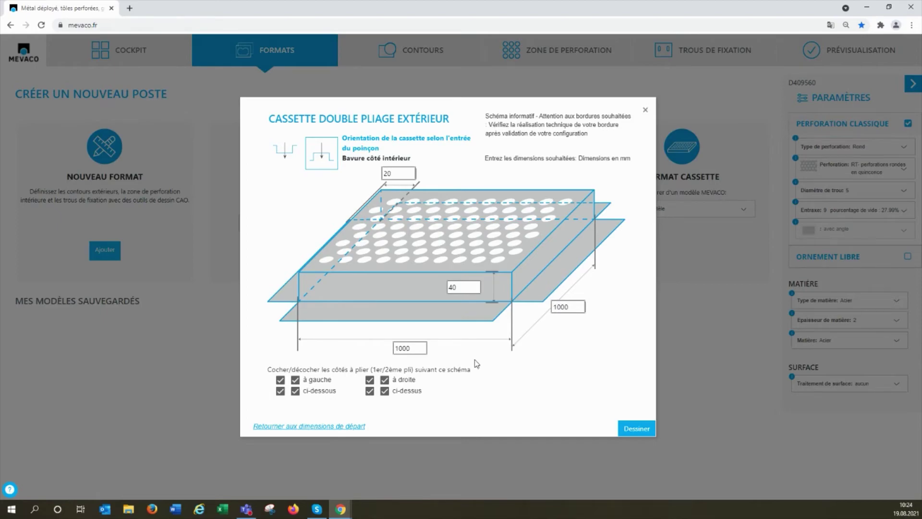
pyautogui.click(639, 428)
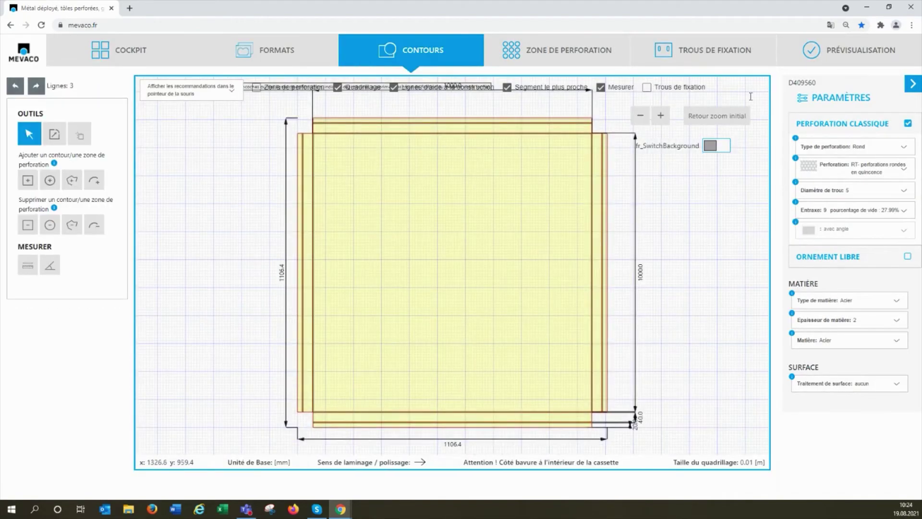
# Step: Preview the outward double-folded cassette in 3D and examine the folds along its front edge and front left corner
pyautogui.click(851, 52)
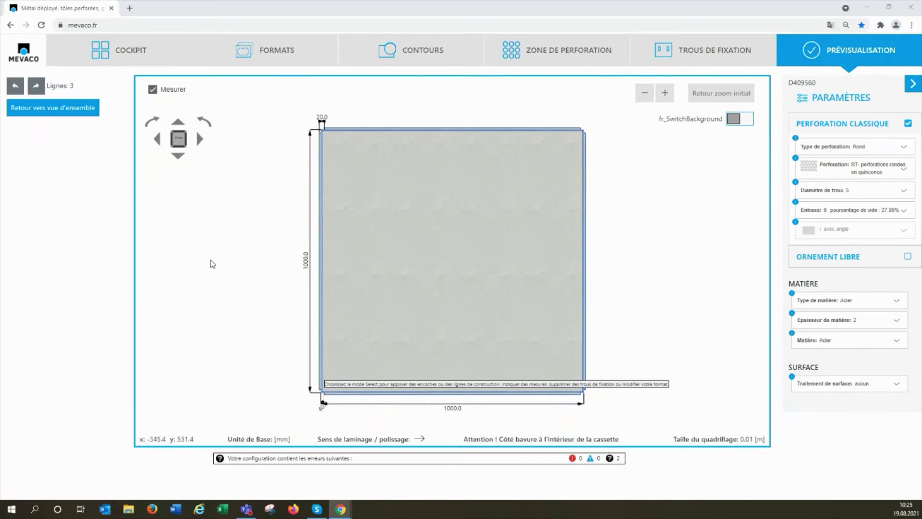
pyautogui.click(178, 158)
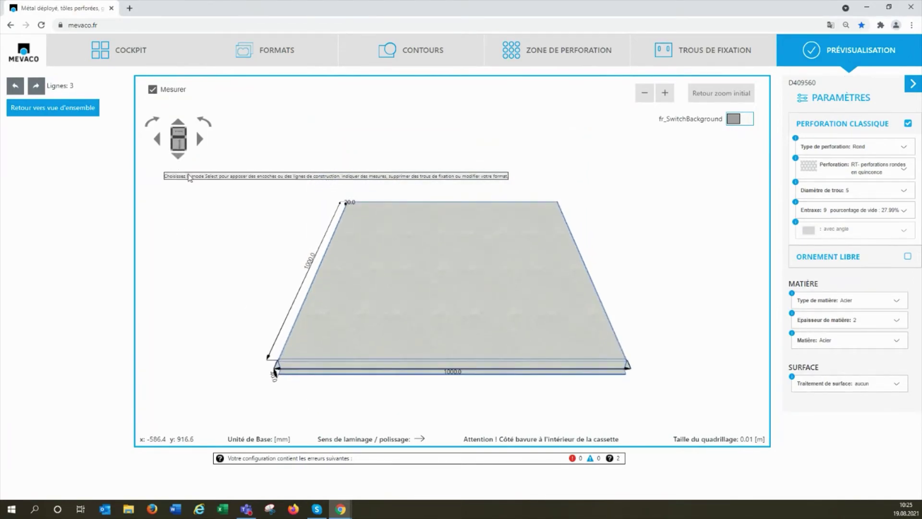
pyautogui.scroll(3, 302, 370)
pyautogui.scroll(2, 302, 370)
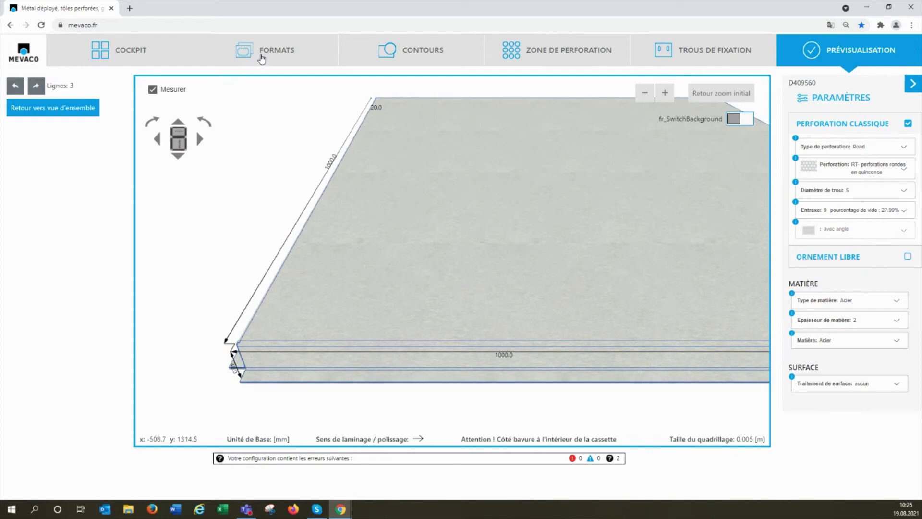
# Step: Create a Cassette avec retour intérieur with the default dimensions and all four sides folded, and draw it
pyautogui.click(262, 59)
pyautogui.click(679, 210)
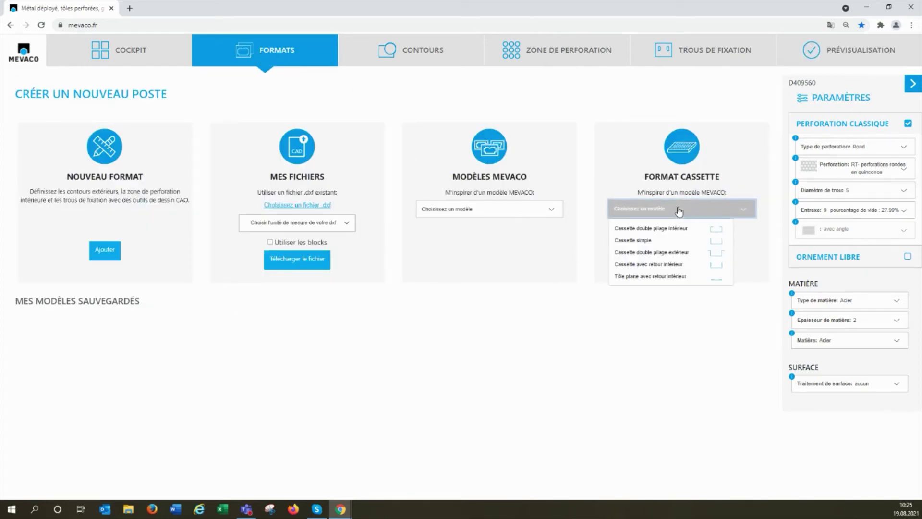
pyautogui.click(656, 265)
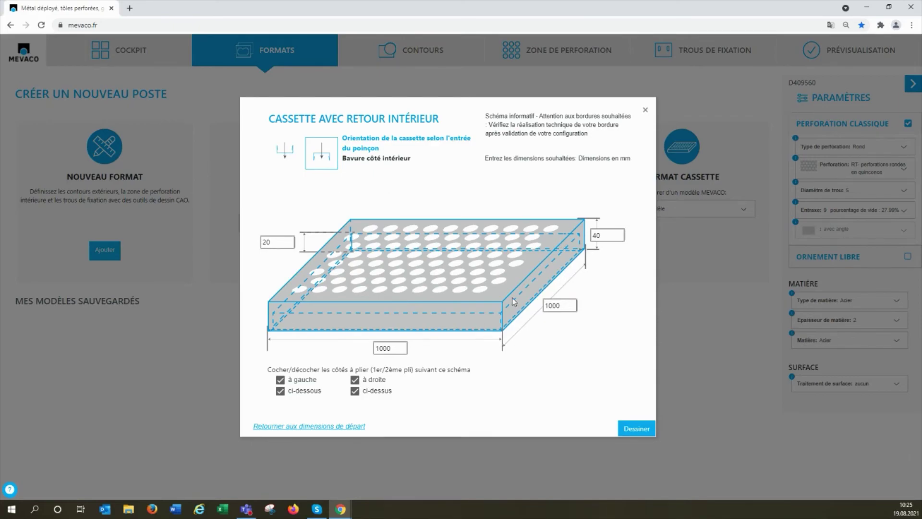
pyautogui.click(637, 428)
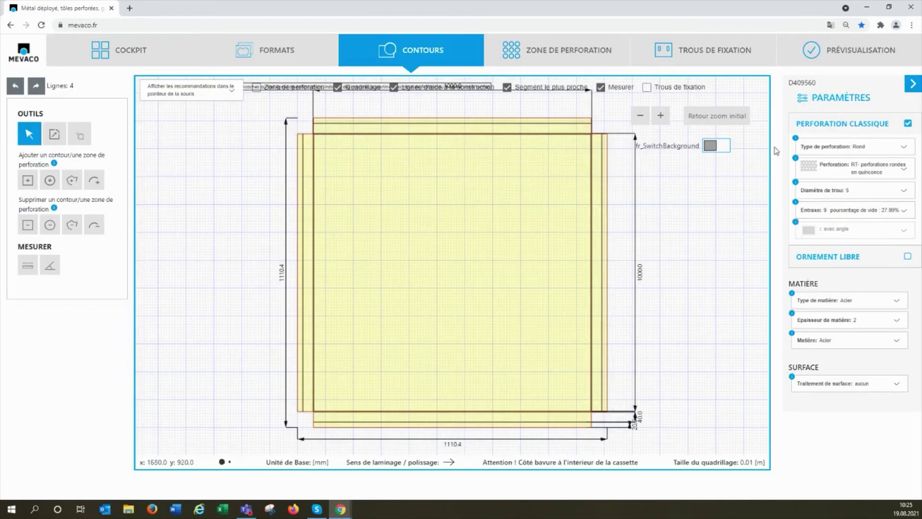
# Step: Preview the cassette with inner return in 3D and examine its side and the returns on its rear face
pyautogui.click(828, 53)
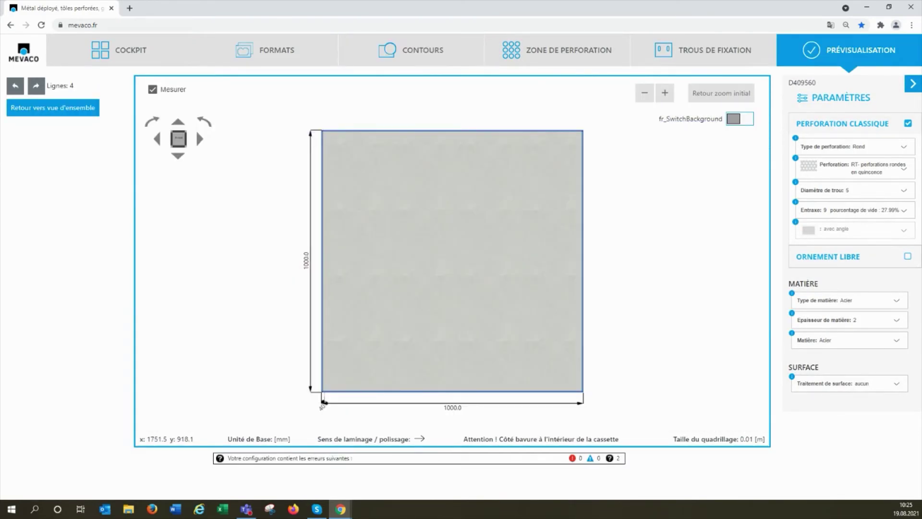
pyautogui.click(199, 139)
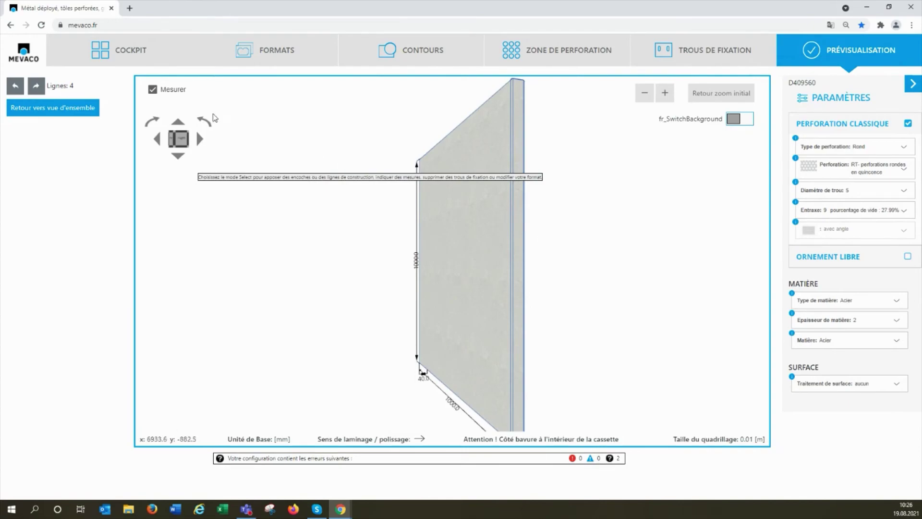
pyautogui.click(203, 142)
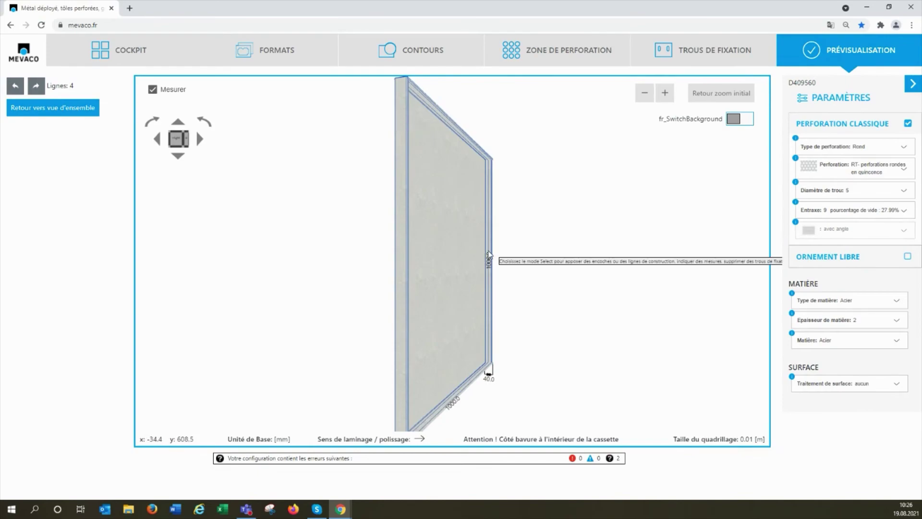
# Step: Create a Tôle plane avec retour intérieur with the default dimensions and all four sides folded, and draw it
pyautogui.click(288, 48)
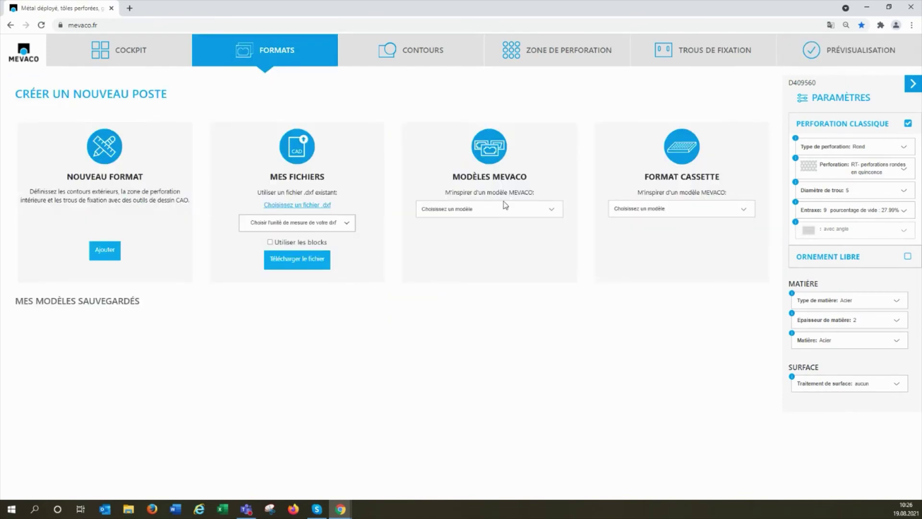
pyautogui.click(646, 214)
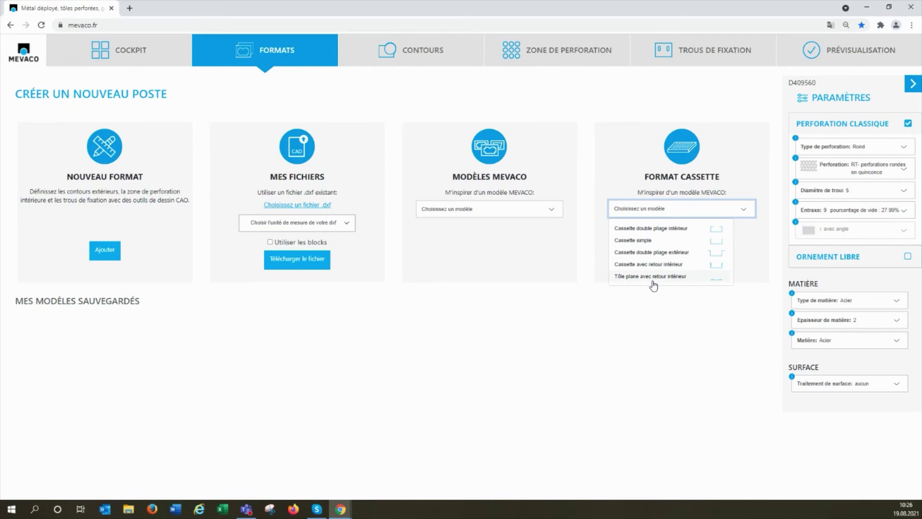
pyautogui.click(652, 280)
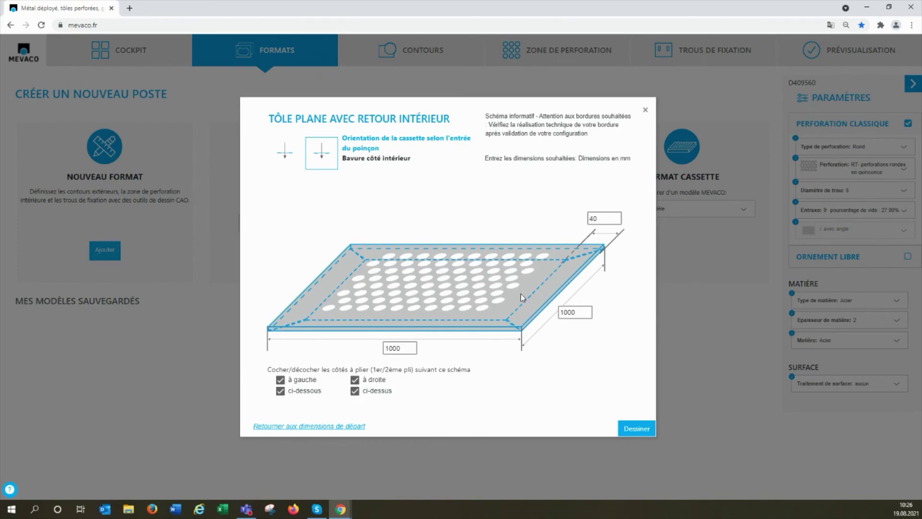
pyautogui.click(628, 433)
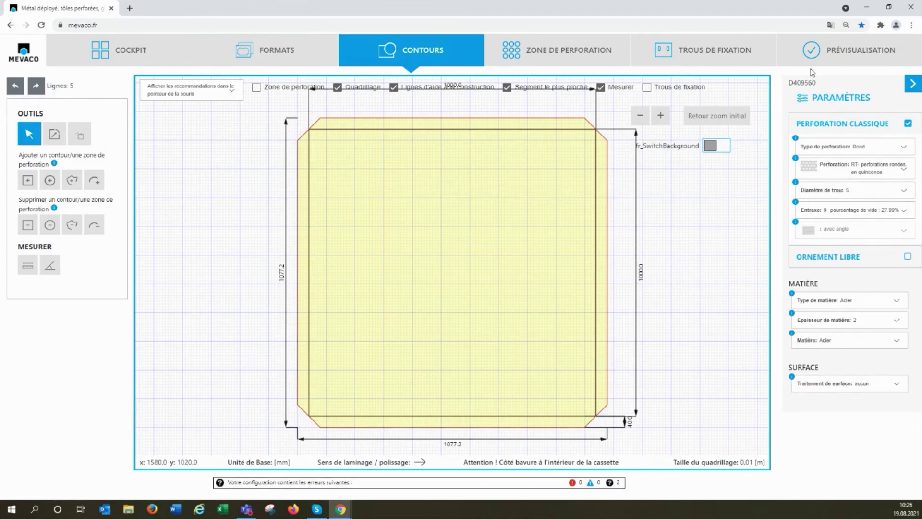
# Step: Preview the flat sheet with inner return in 3D and examine it from the side
pyautogui.click(818, 56)
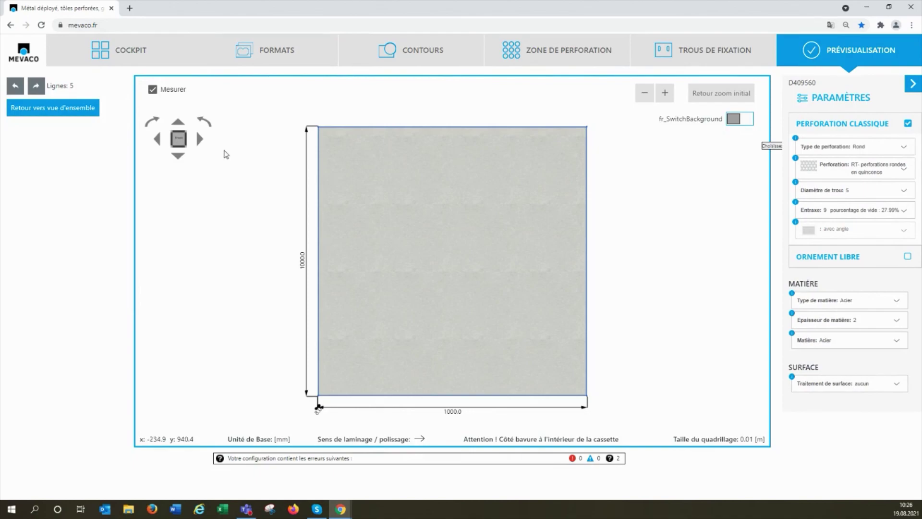
pyautogui.click(201, 141)
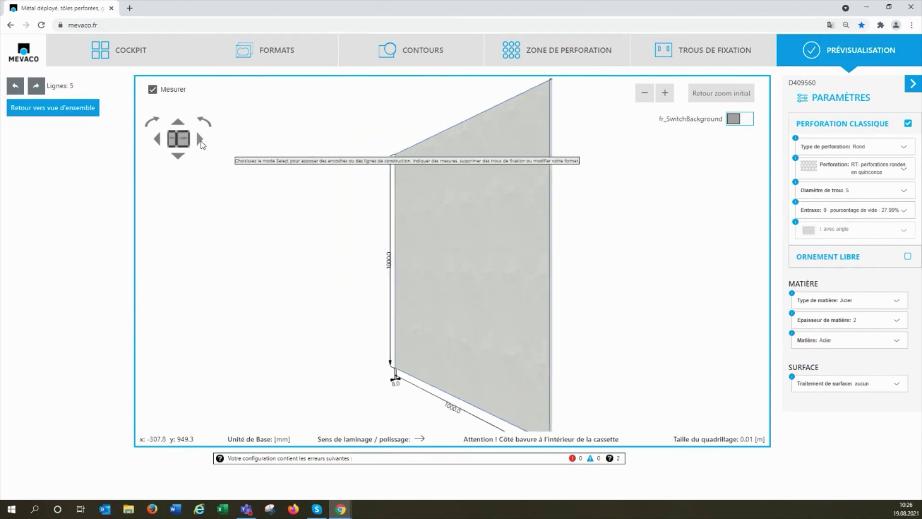